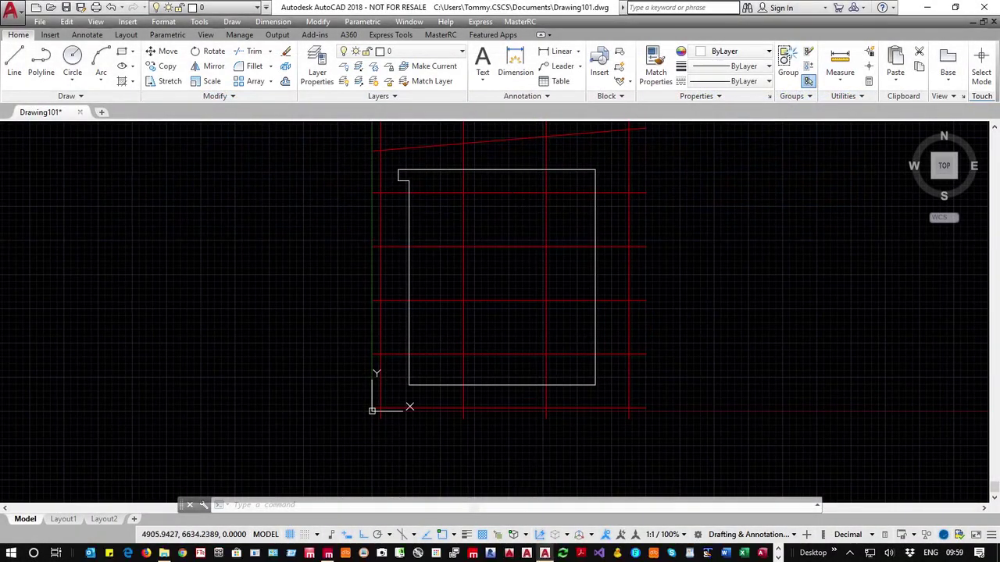
- Save the drawing as Drawing101.dxf in the Documents folder, using the AutoCAD 2000/LT2000 DXF format
{"action": "mouse_move", "coordinate": [488, 262]}
{"action": "left_mouse_down"}
{"action": "mouse_move", "coordinate": [479, 265]}
{"action": "mouse_move", "coordinate": [370, 162]}
{"action": "mouse_move", "coordinate": [669, 426]}
{"action": "mouse_move", "coordinate": [342, 419]}
{"action": "mouse_move", "coordinate": [477, 433]}
{"action": "mouse_move", "coordinate": [542, 207]}
{"action": "mouse_move", "coordinate": [366, 214]}
{"action": "left_mouse_up"}
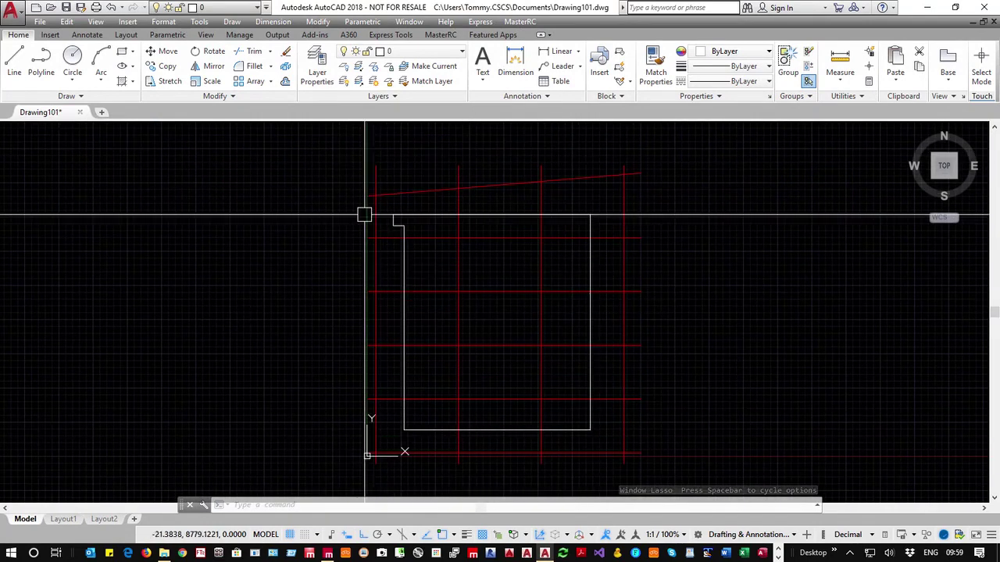
{"action": "left_click", "coordinate": [460, 51]}
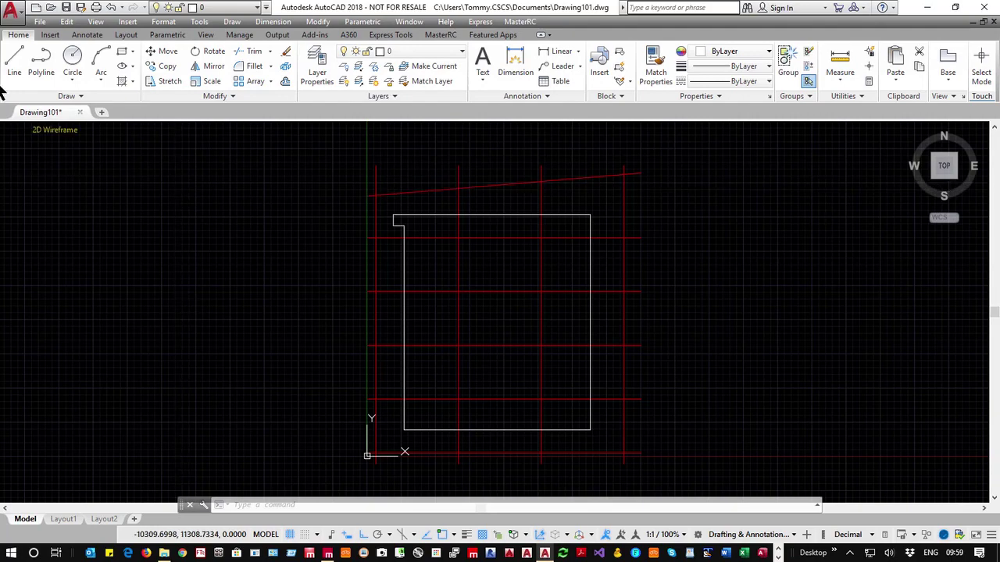
{"action": "left_click", "coordinate": [39, 21]}
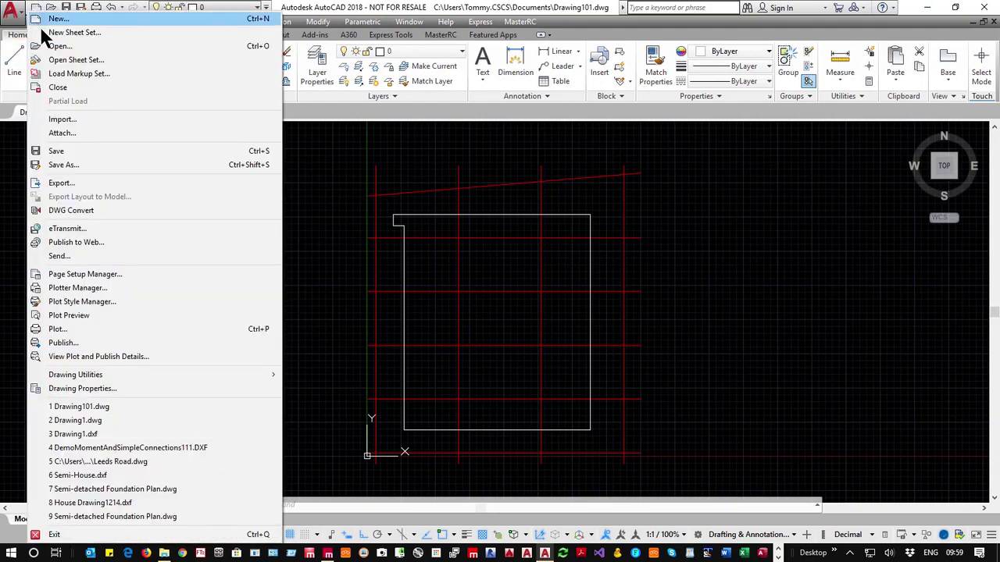
{"action": "left_click", "coordinate": [66, 164]}
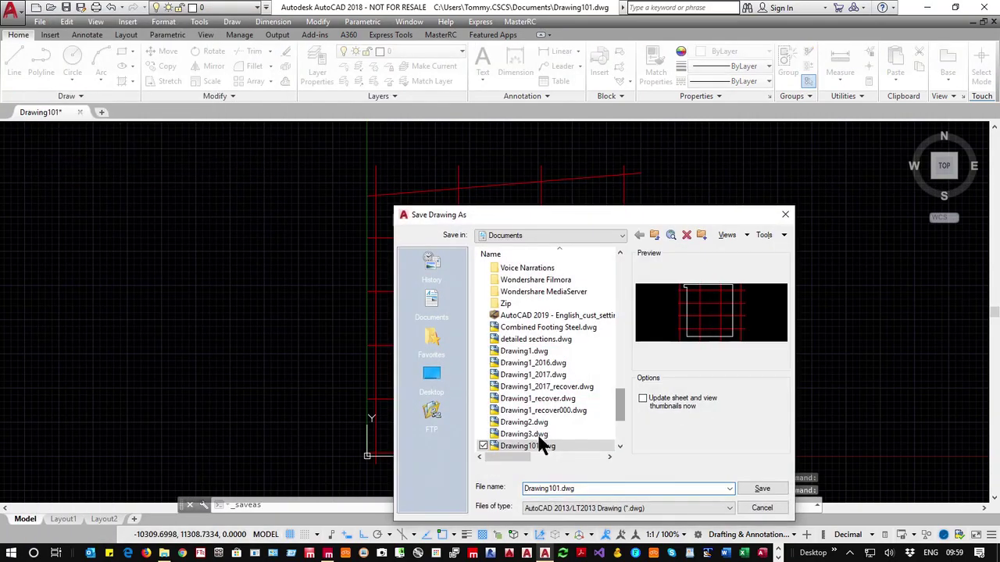
{"action": "left_click", "coordinate": [558, 508]}
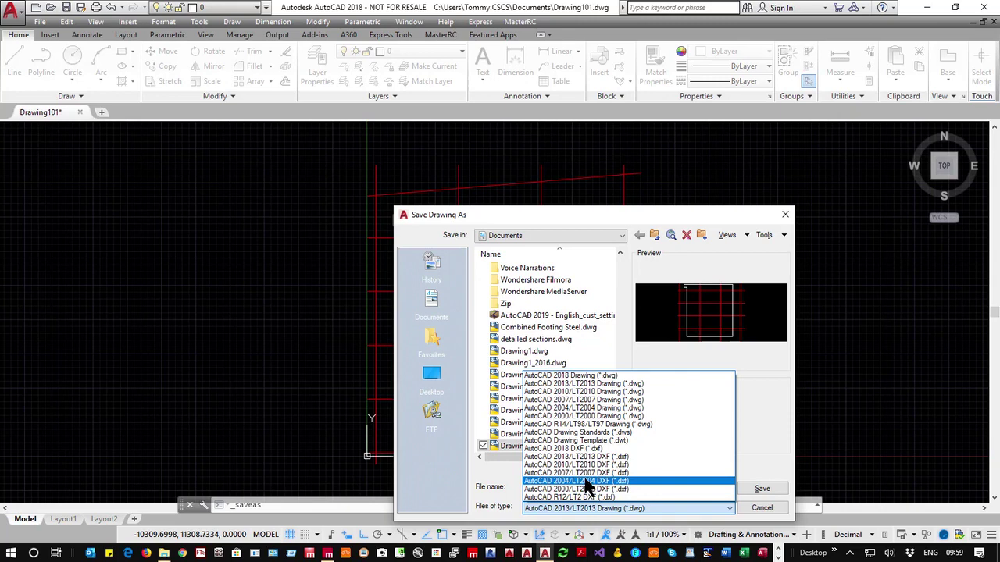
{"action": "left_click", "coordinate": [586, 490]}
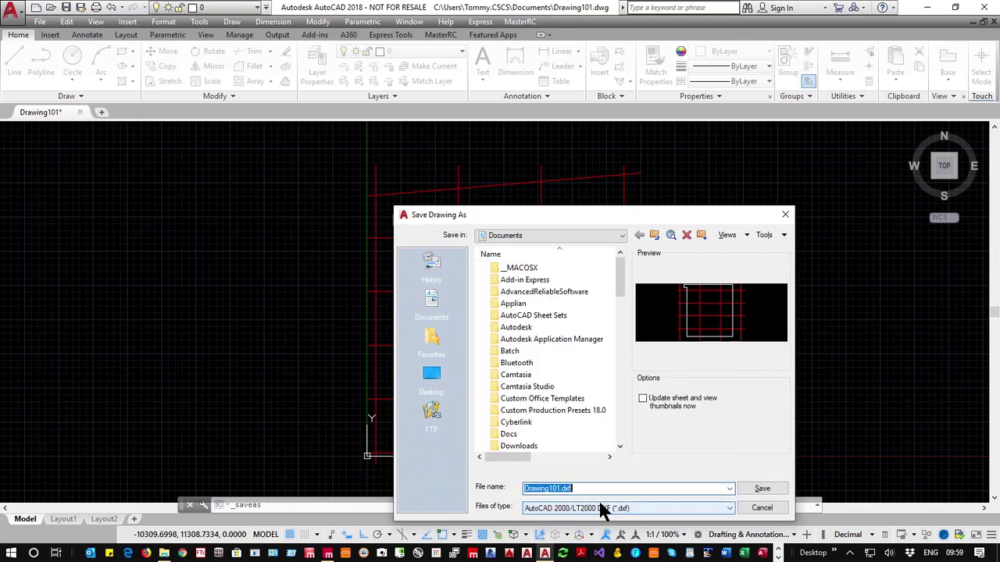
{"action": "left_click", "coordinate": [759, 488]}
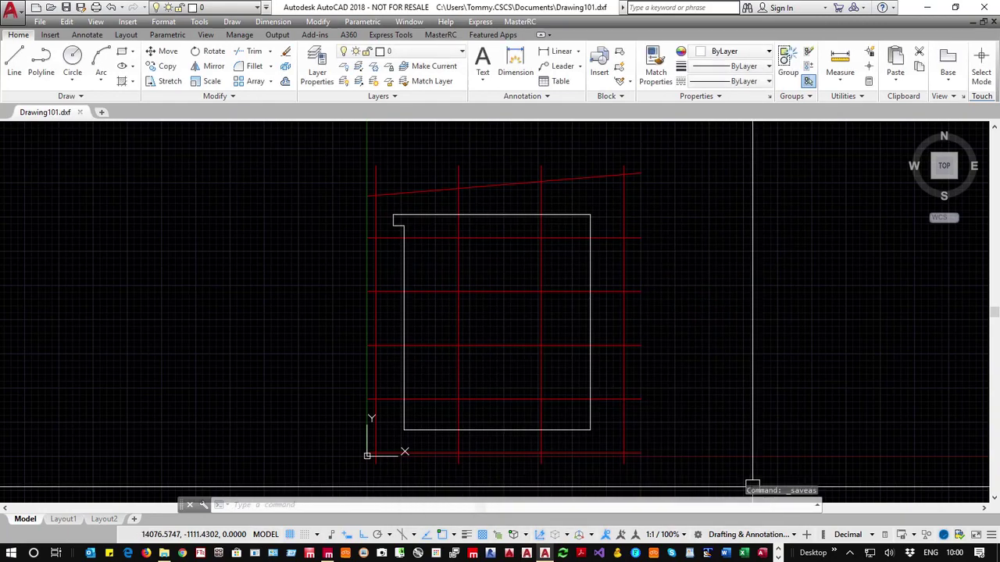
- Quit AutoCAD, saving the drawing in AutoCAD 2018 format as Drawing101.dwg and replacing the existing file
{"action": "left_click", "coordinate": [985, 10]}
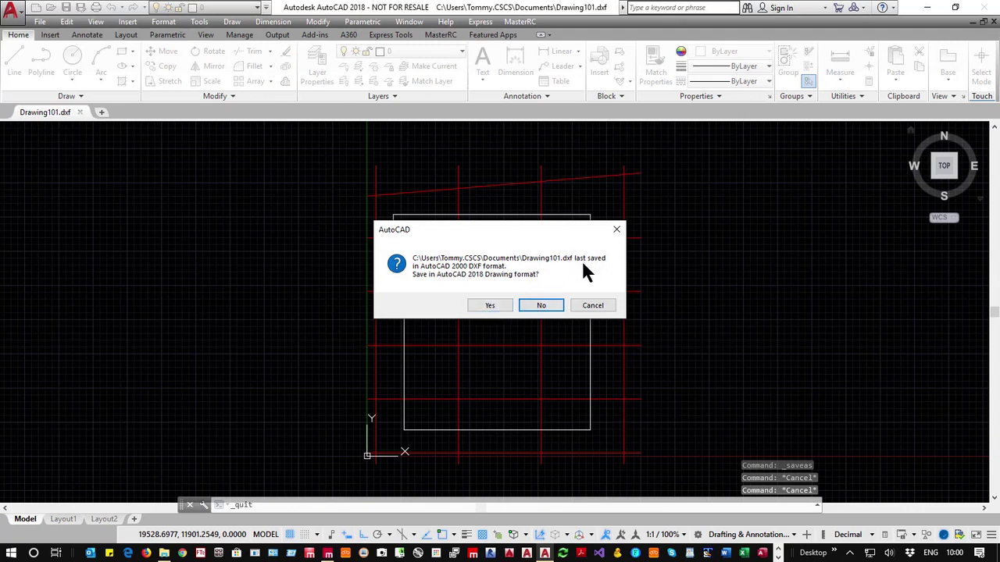
{"action": "left_click", "coordinate": [490, 305]}
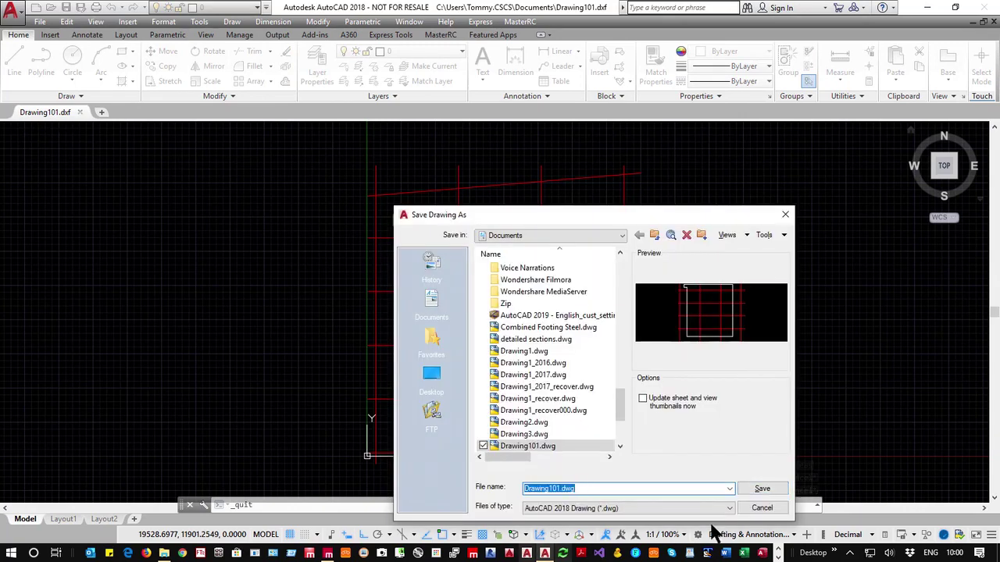
{"action": "key", "text": "Return"}
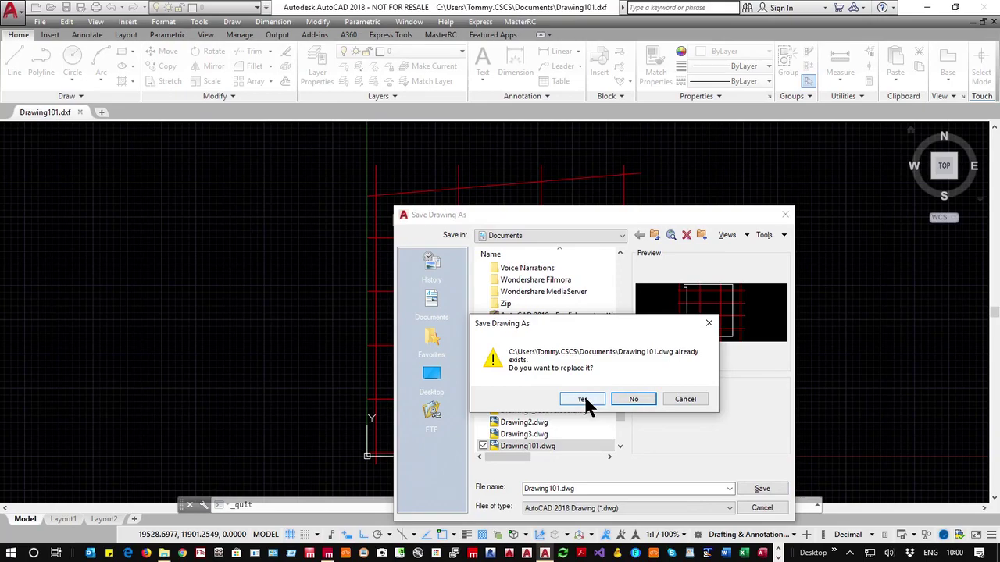
{"action": "left_click", "coordinate": [582, 399]}
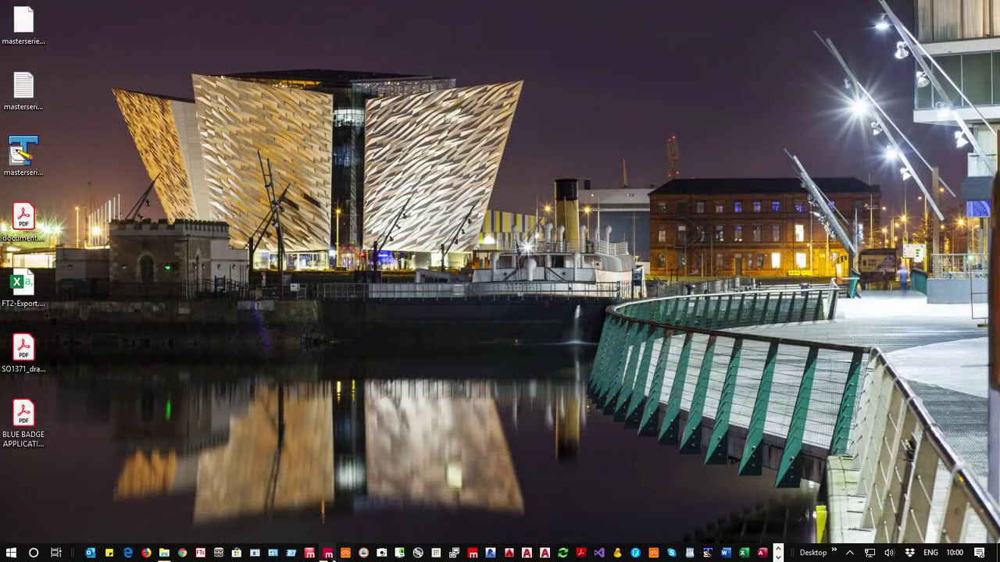
- Switch to MasterSeries and choose Drawing101.dxf as the AutoCAD DXF file to import into MasterFrame
{"action": "left_click", "coordinate": [328, 553]}
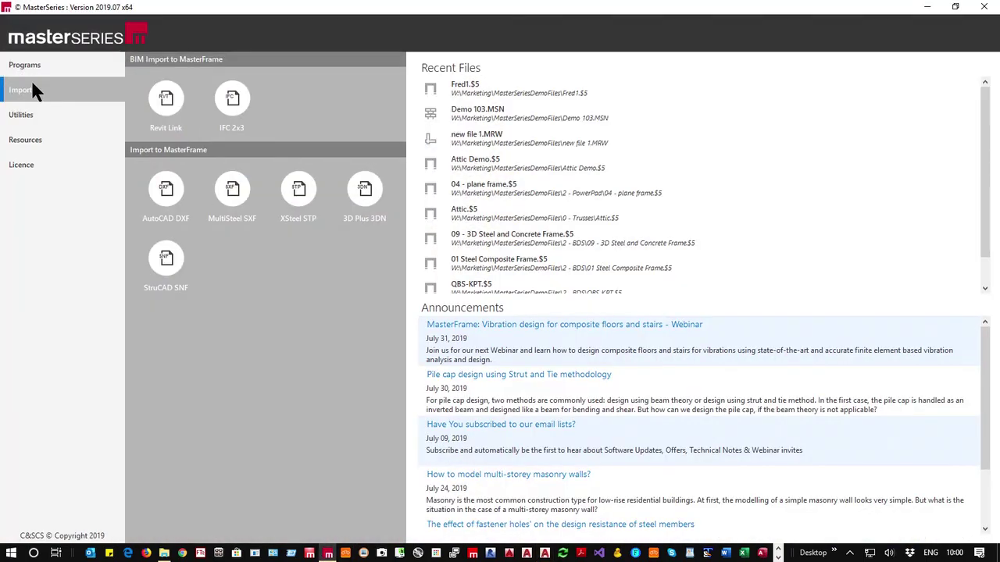
{"action": "left_click", "coordinate": [170, 188]}
{"action": "left_click", "coordinate": [539, 219]}
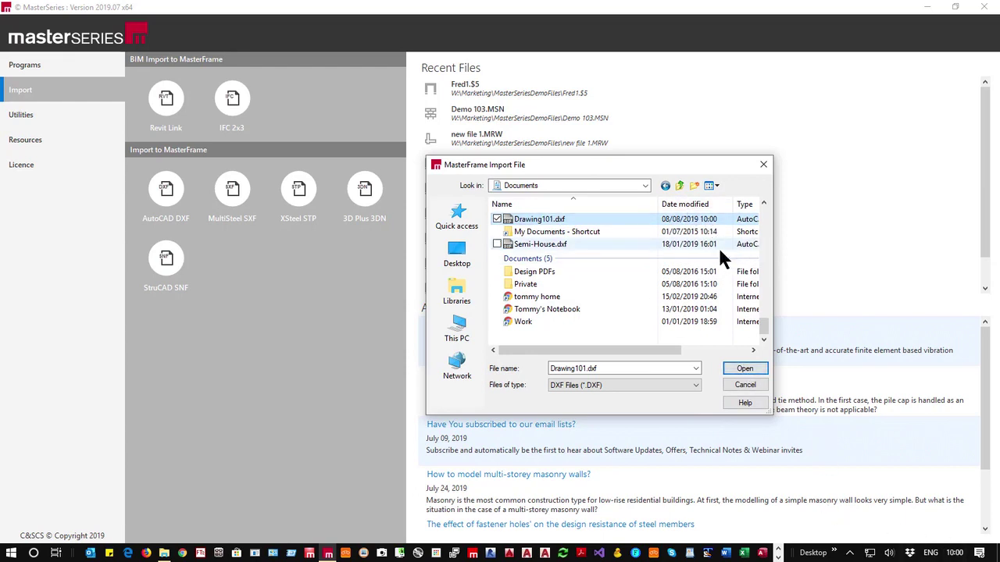
{"action": "left_click", "coordinate": [746, 369]}
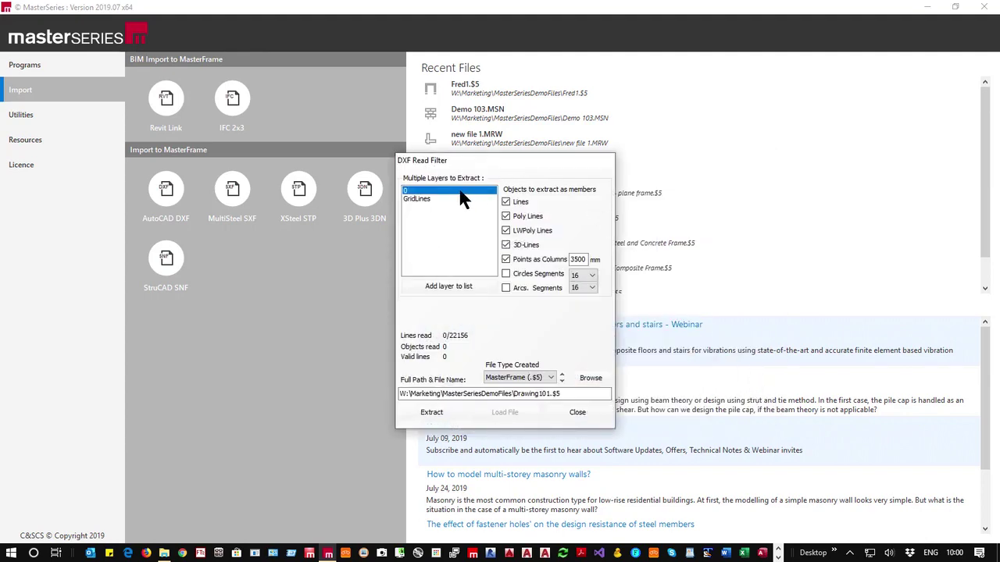
- Extract layers 0 and GridLines to the MasterFrame file Drawing101.$5 and load that file
{"action": "left_click", "coordinate": [416, 199]}
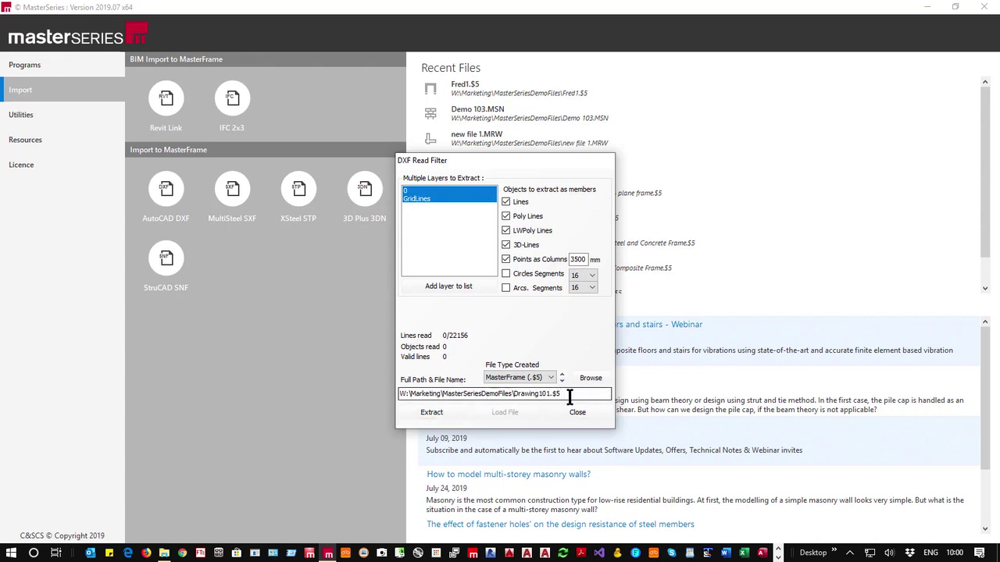
{"action": "left_click", "coordinate": [428, 412]}
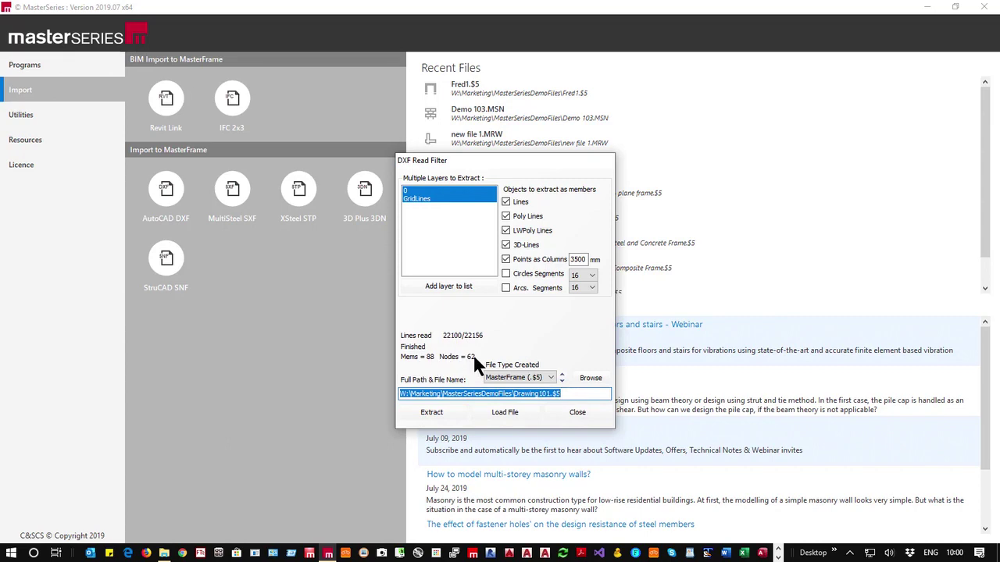
{"action": "left_click", "coordinate": [508, 413]}
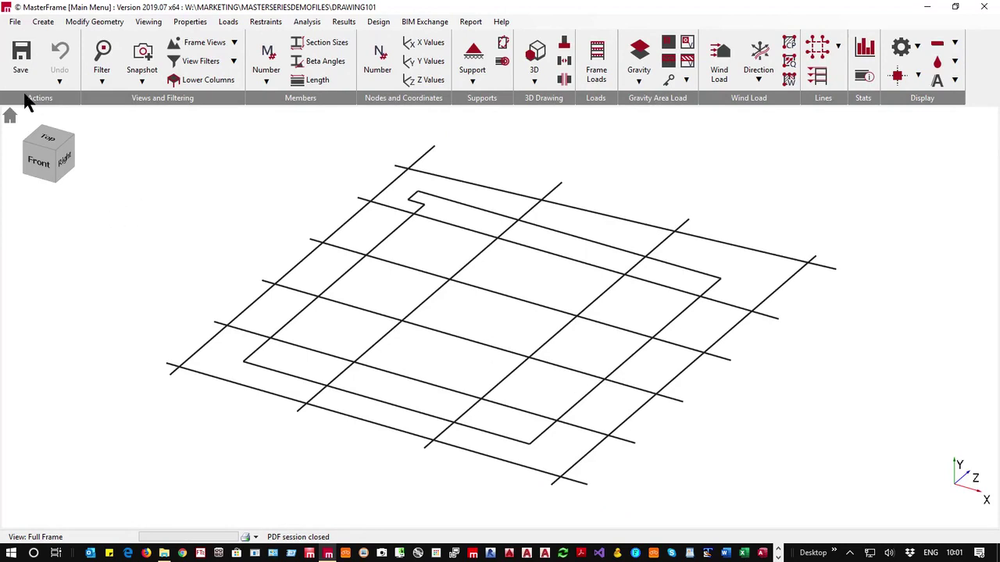
- View the frame from the top and filter it to show only the GridLines member viewing group
{"action": "left_click", "coordinate": [49, 141]}
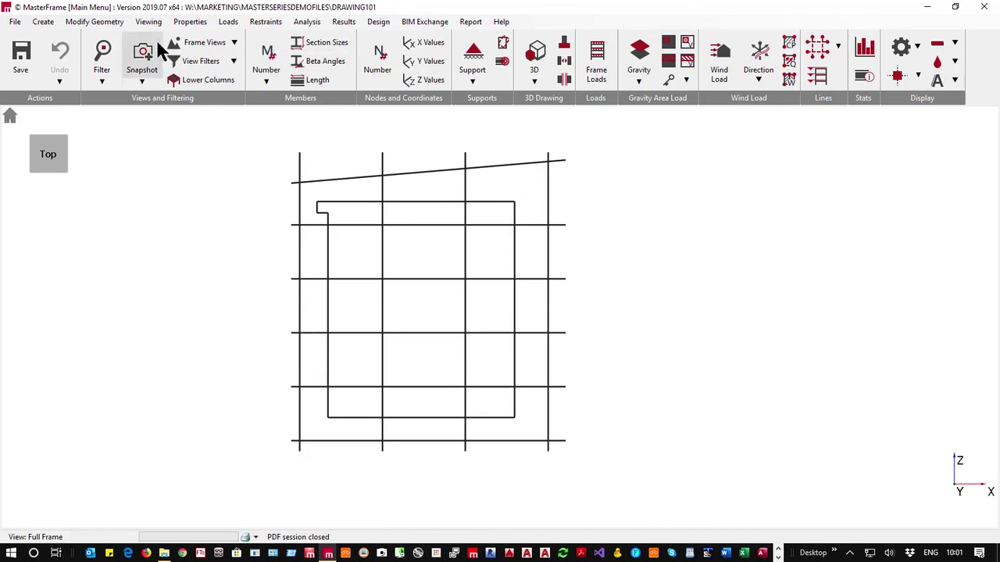
{"action": "left_click", "coordinate": [232, 61]}
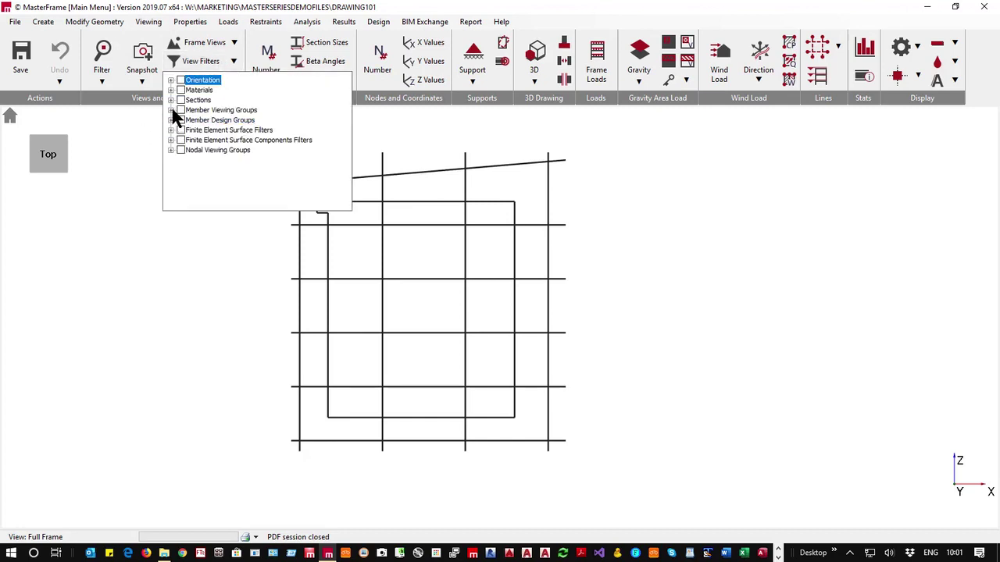
{"action": "left_click", "coordinate": [171, 110]}
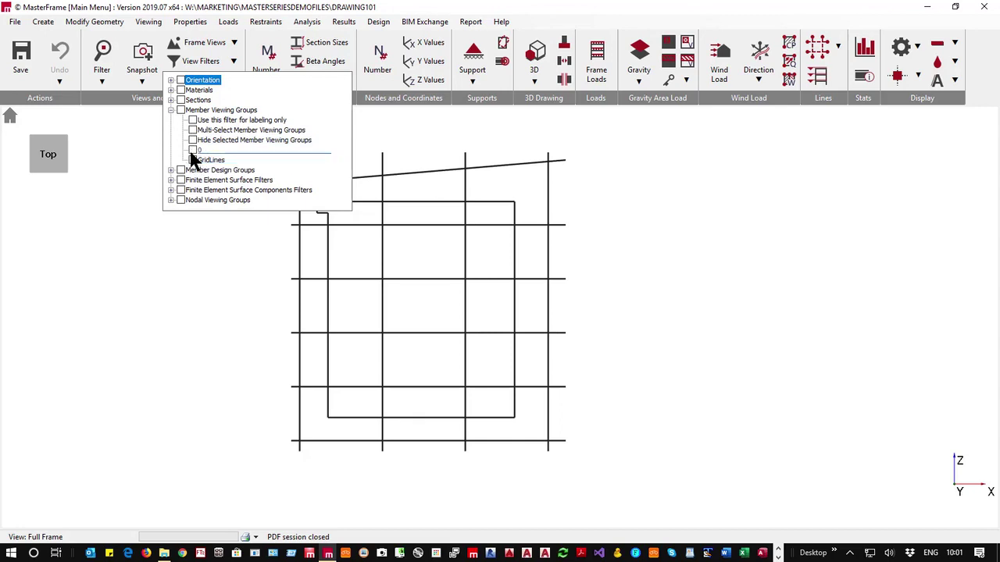
{"action": "left_click", "coordinate": [192, 160]}
{"action": "left_click", "coordinate": [180, 110]}
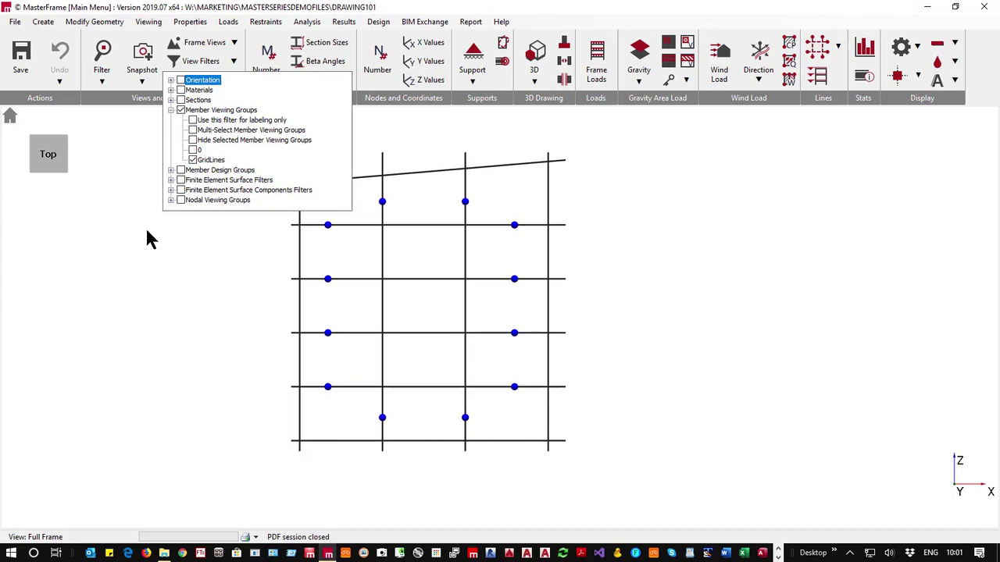
- Draw orthogonal Set 1 (X) grid lines on the imported horizontal lines at Z 0.386, 2.353, 6.286 and 8.252 m
{"action": "left_click", "coordinate": [39, 25]}
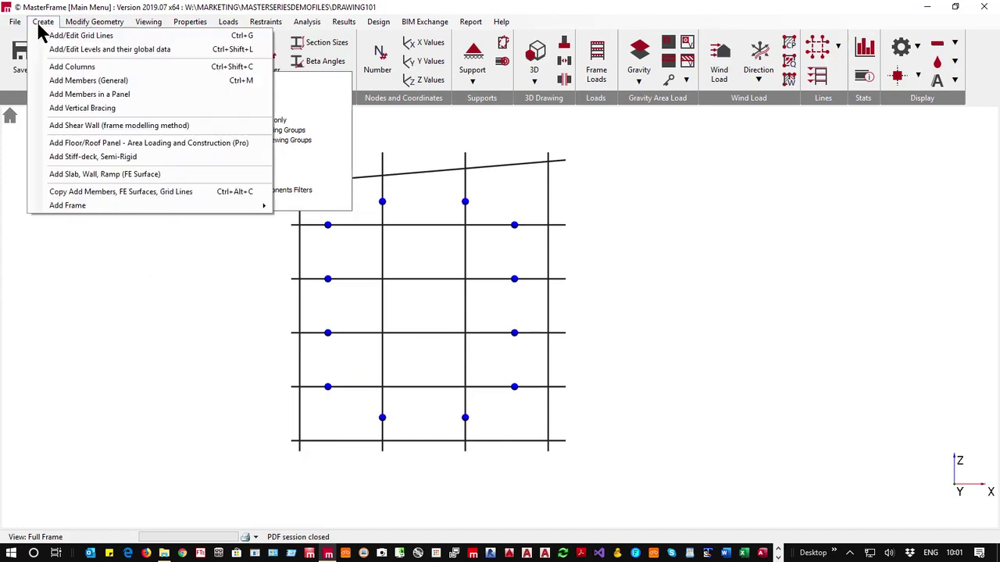
{"action": "left_click", "coordinate": [81, 36]}
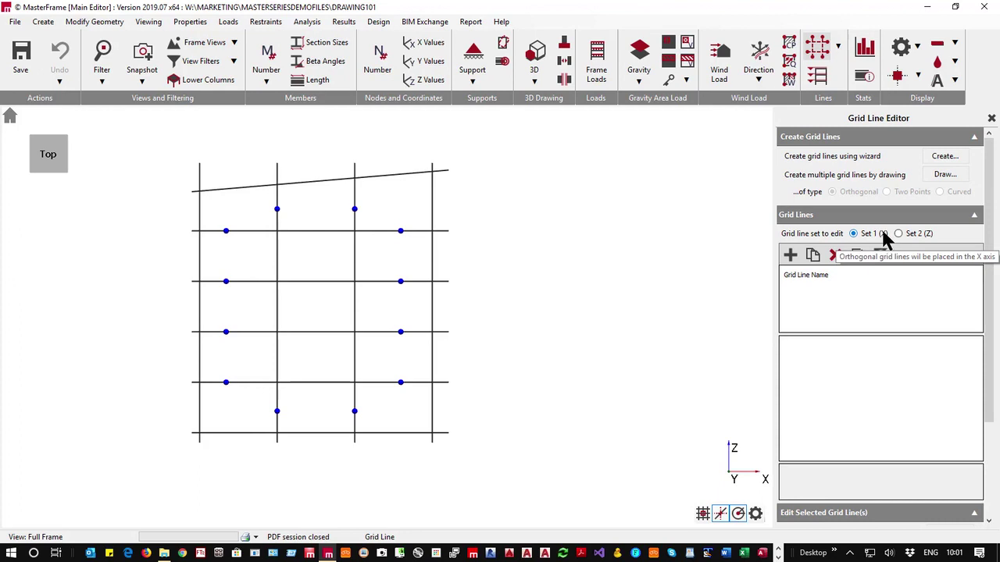
{"action": "left_click", "coordinate": [943, 175]}
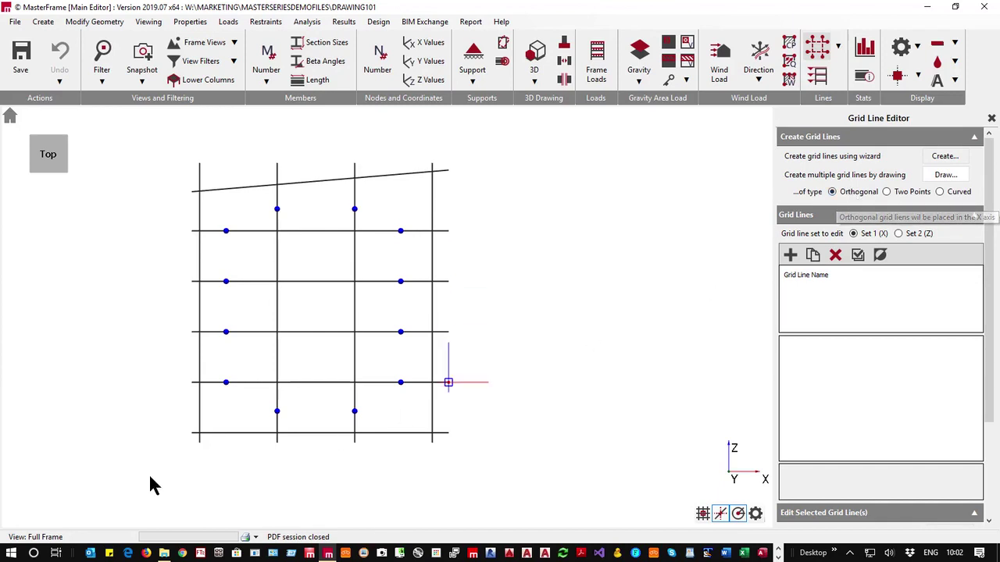
{"action": "left_click", "coordinate": [191, 433]}
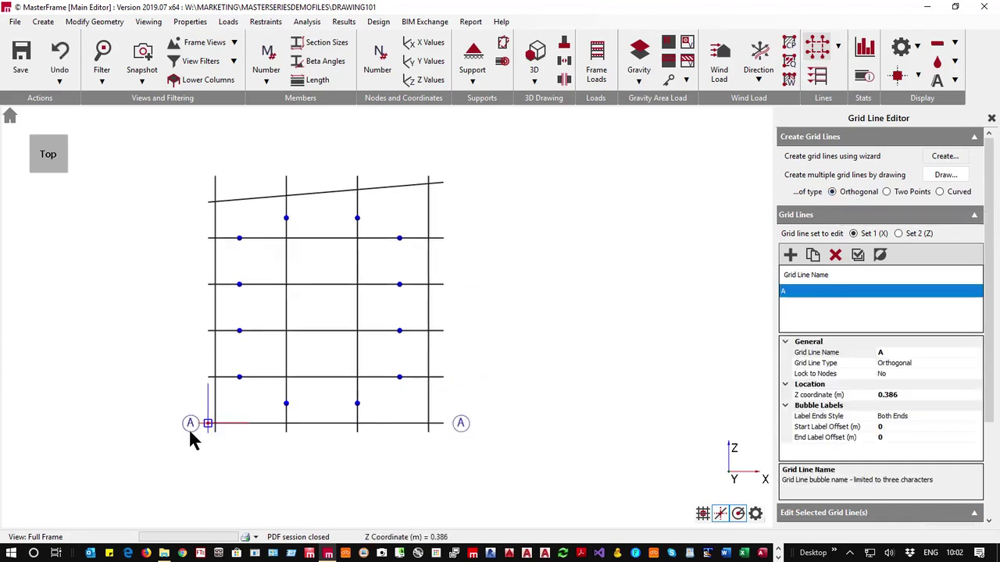
{"action": "left_click", "coordinate": [209, 378]}
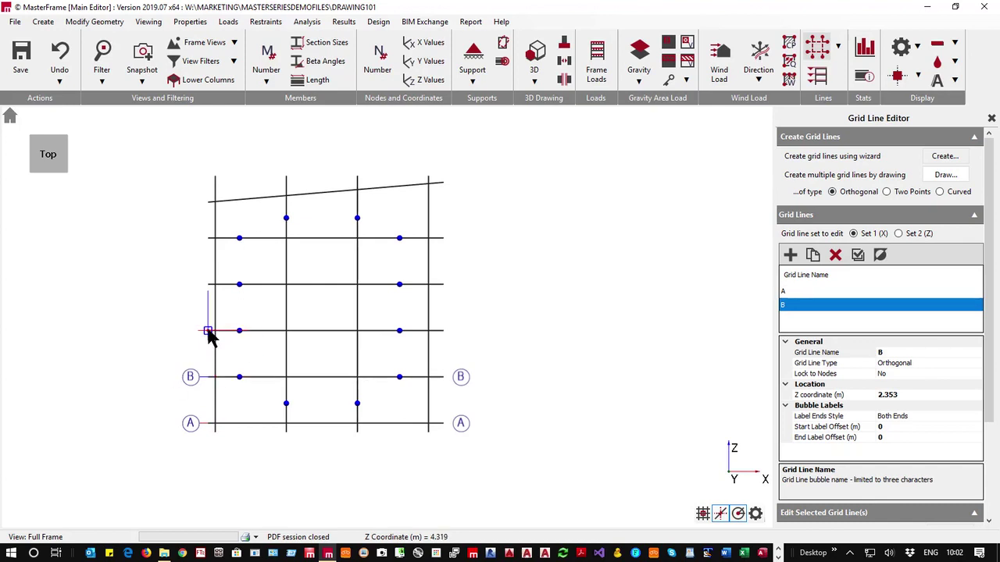
{"action": "left_click", "coordinate": [209, 331]}
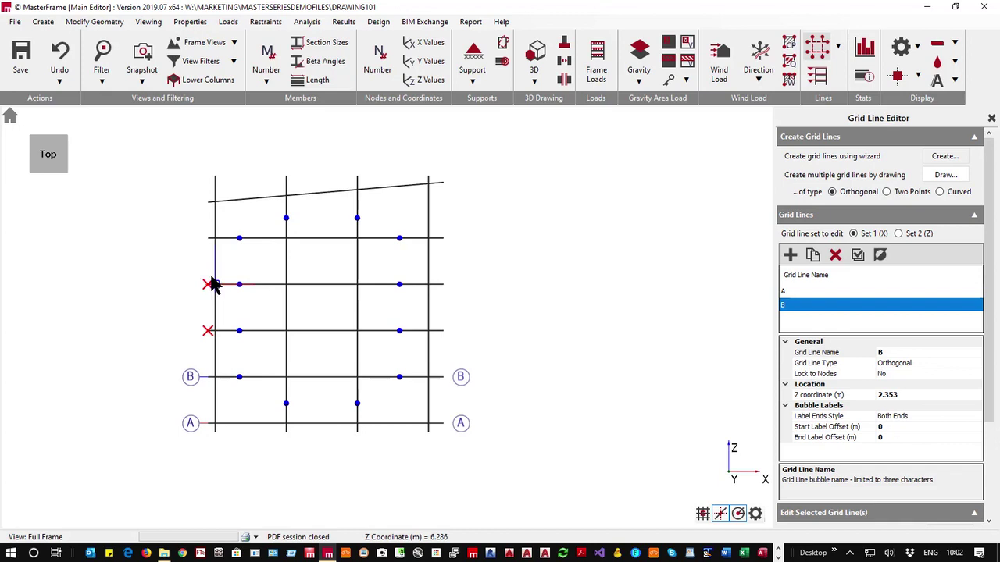
{"action": "left_click", "coordinate": [208, 284]}
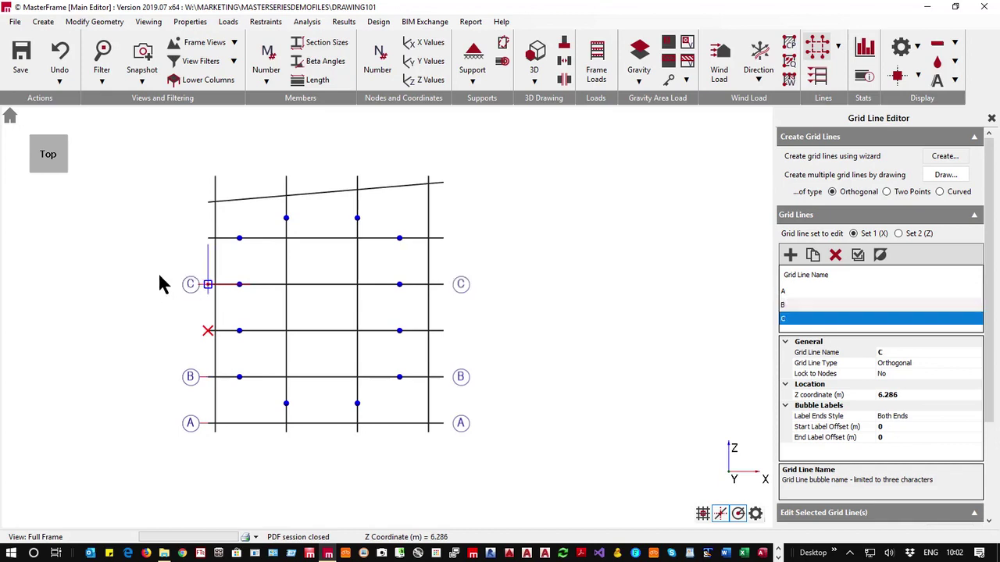
{"action": "left_click", "coordinate": [208, 238]}
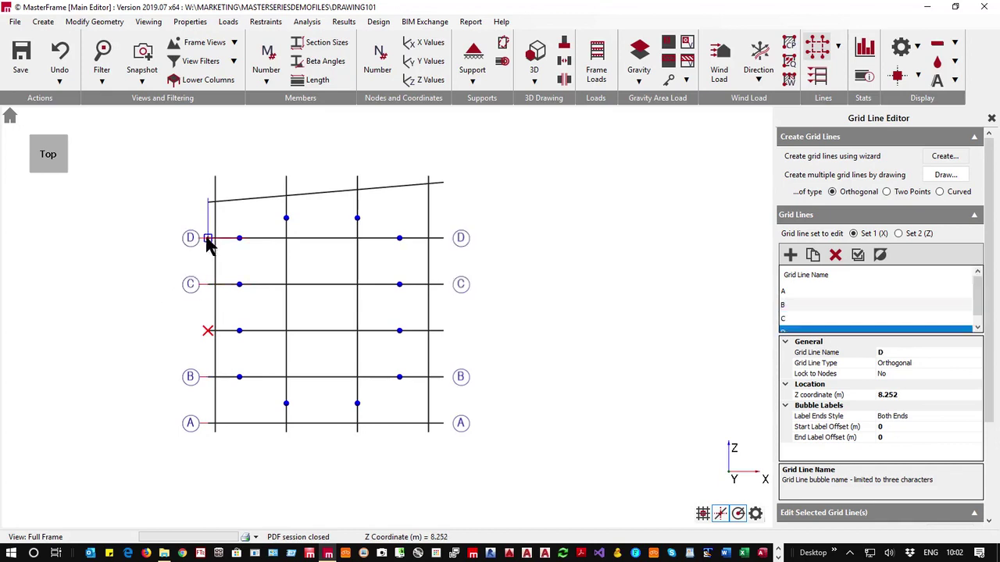
- Draw a two-point grid line along the sloping upper line, from X, Z 0, 9.775 to 10, 10.618 m
{"action": "left_click", "coordinate": [908, 193]}
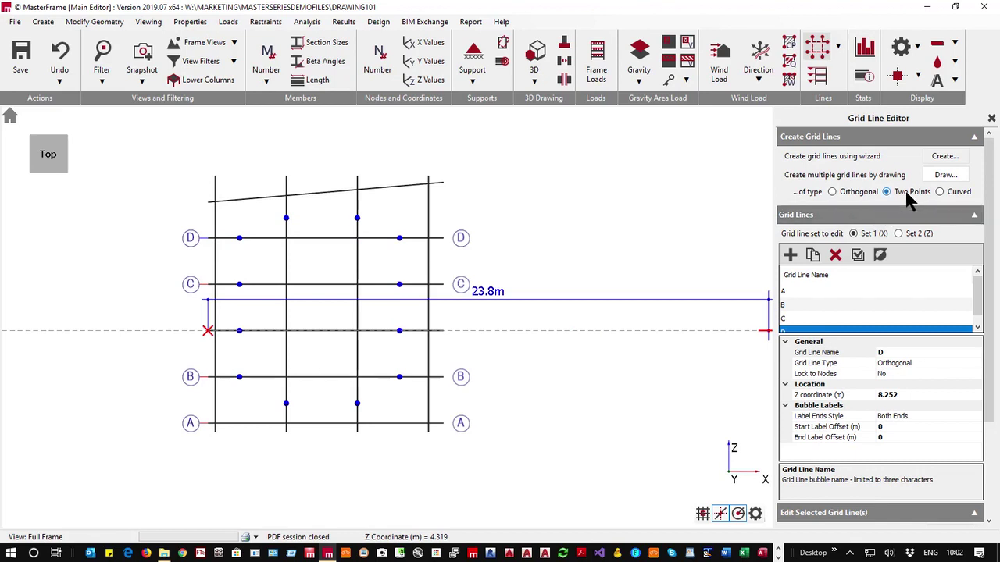
{"action": "left_click", "coordinate": [208, 201]}
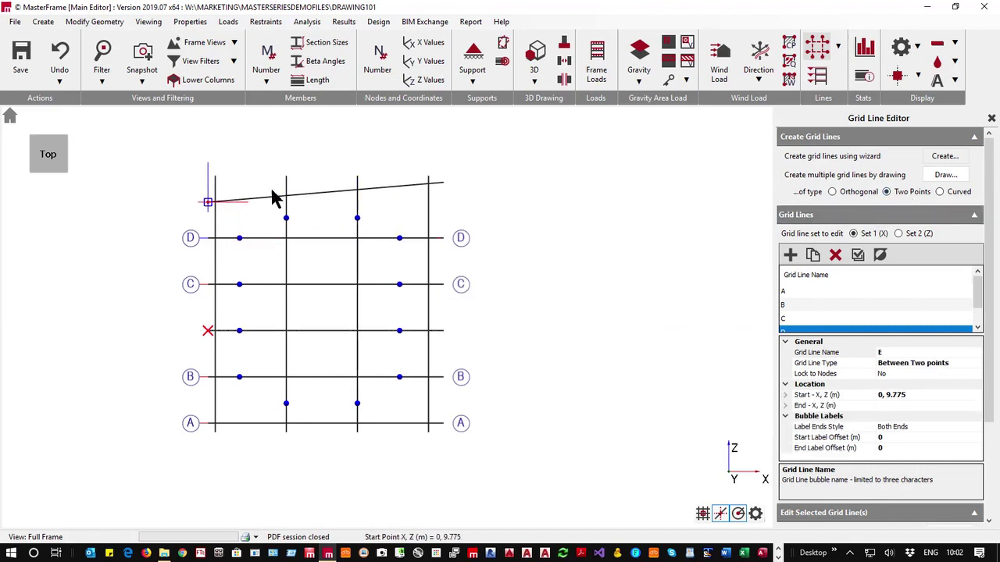
{"action": "left_click", "coordinate": [443, 184]}
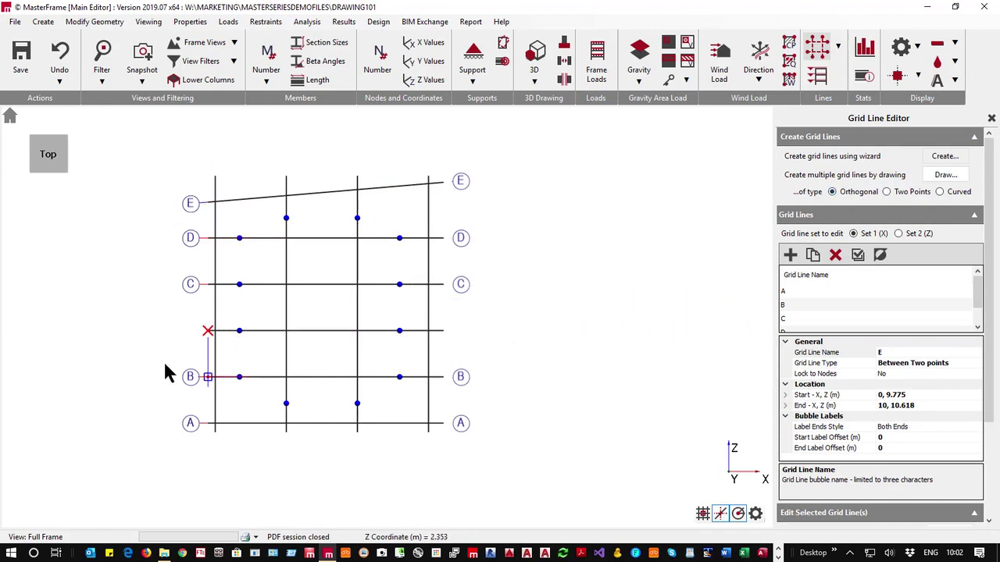
- Add an orthogonal grid line on the remaining horizontal line at Z 4.319 m and name it B1
{"action": "left_click", "coordinate": [207, 330]}
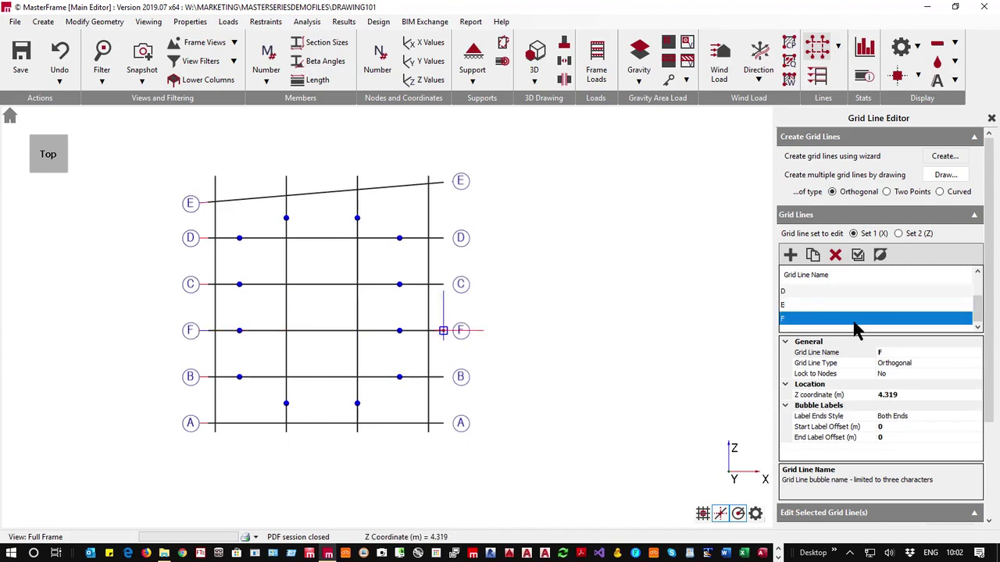
{"action": "left_click", "coordinate": [893, 352]}
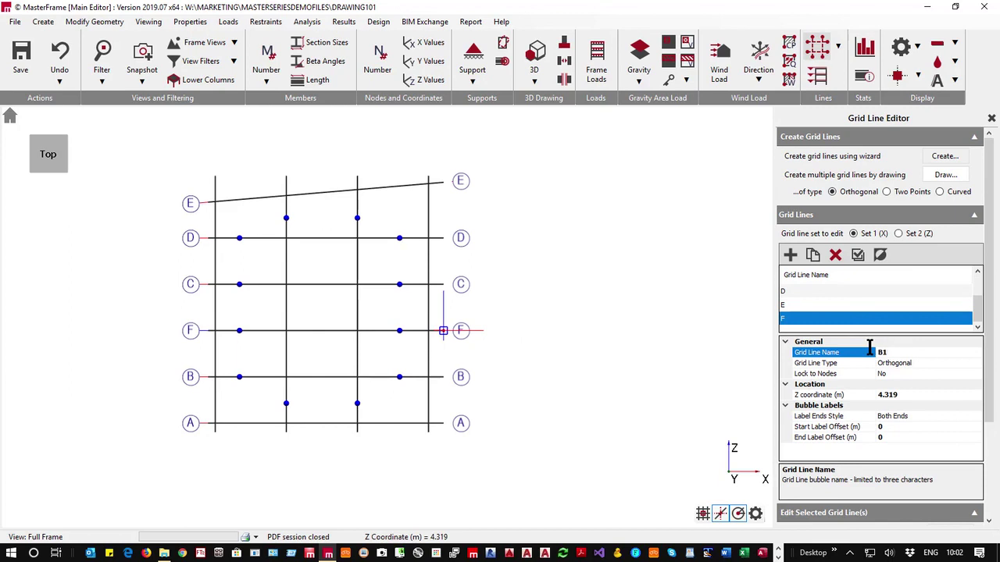
{"action": "type", "text": "B1"}
{"action": "key", "text": "Return"}
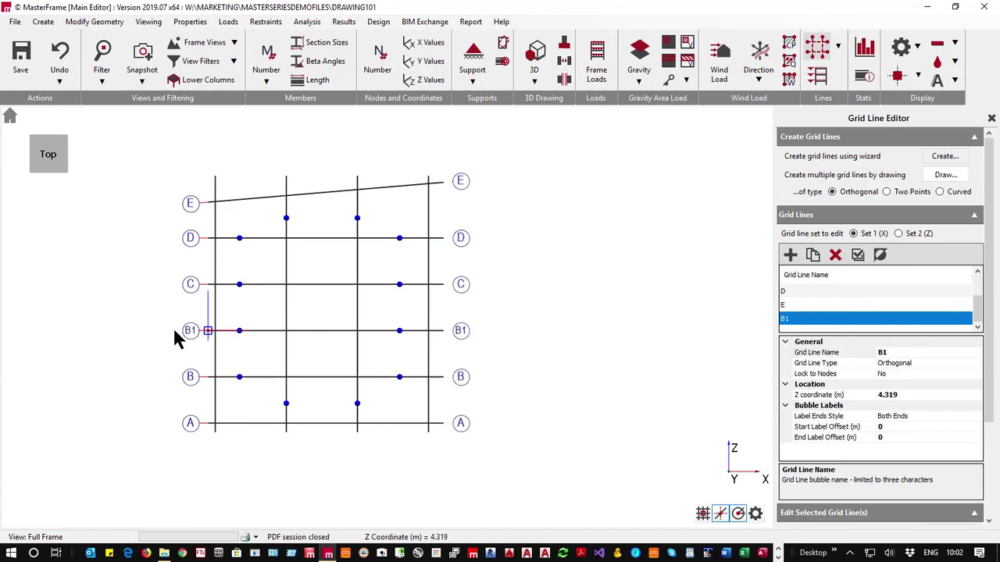
- Draw orthogonal Set 2 (Z) grid lines on the imported vertical lines at X 0.308, 3.326, 9.362 and 6.344 m, in that order
{"action": "left_click", "coordinate": [898, 234]}
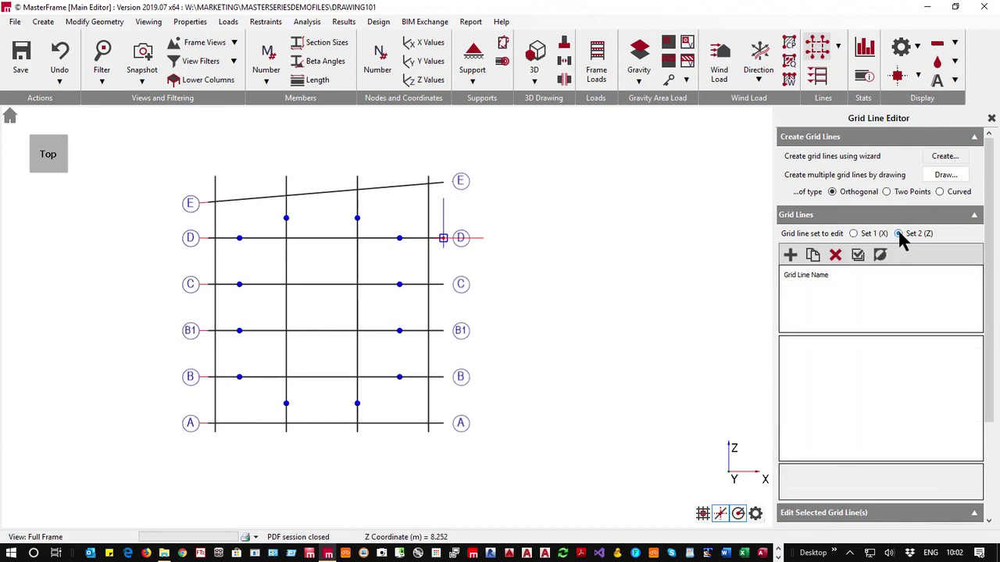
{"action": "left_click", "coordinate": [215, 433]}
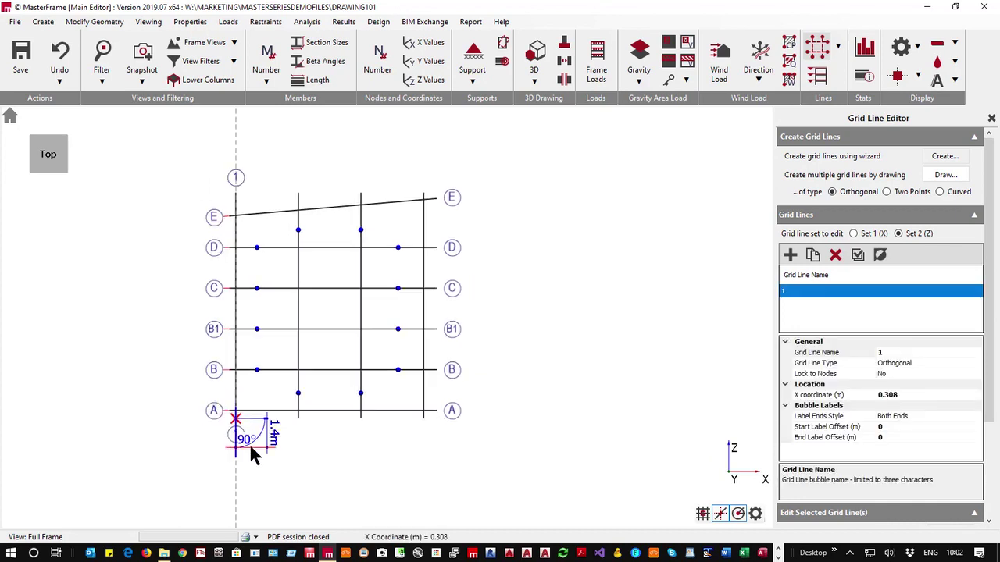
{"action": "left_click", "coordinate": [298, 421]}
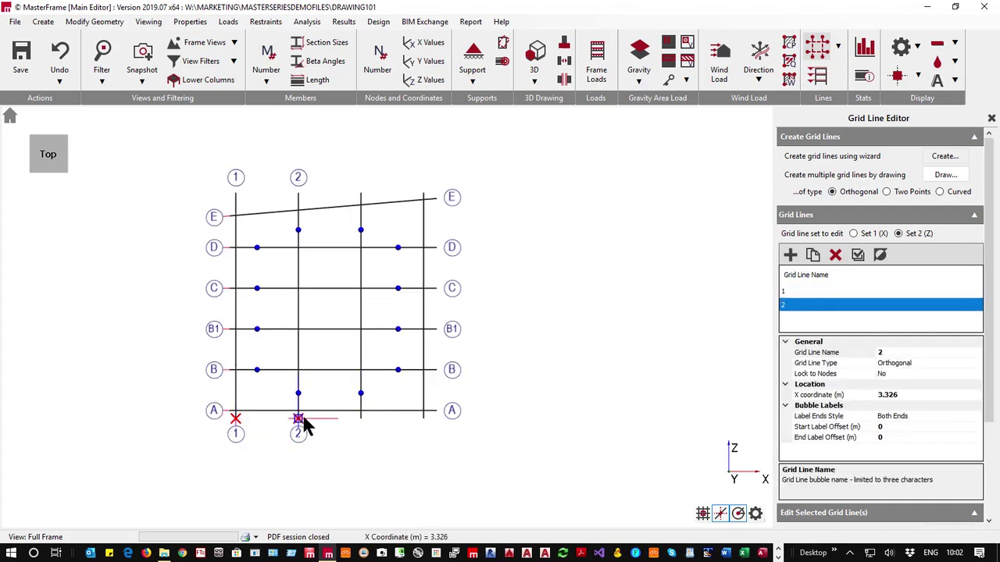
{"action": "left_click", "coordinate": [358, 420]}
{"action": "left_click", "coordinate": [423, 421]}
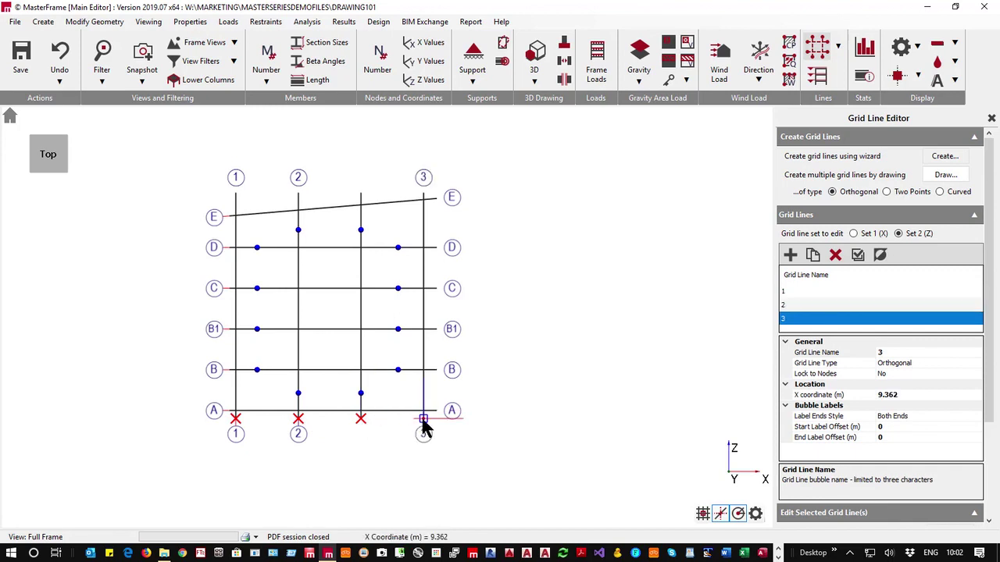
{"action": "left_click", "coordinate": [359, 421]}
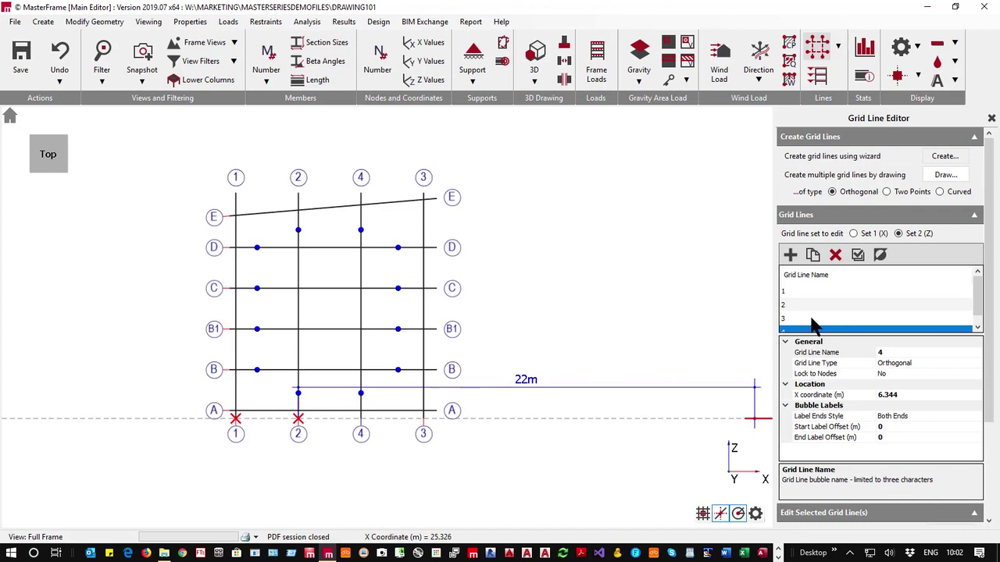
- Rename the Set 2 grid line at X 6.344 m as 2.1 and close the grid line editor
{"action": "scroll", "coordinate": [817, 324], "scroll_direction": "down", "scroll_amount": 1}
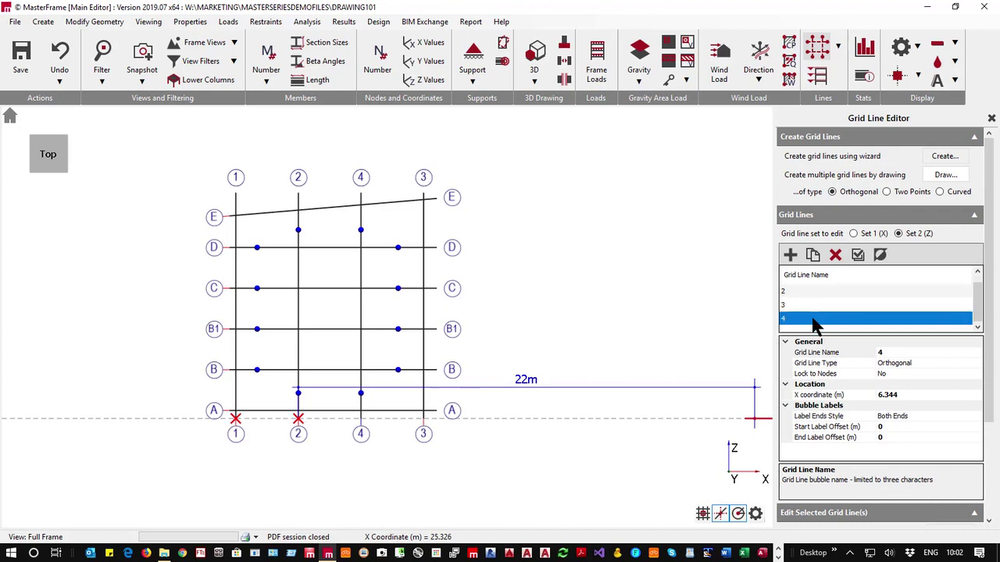
{"action": "left_click", "coordinate": [915, 353]}
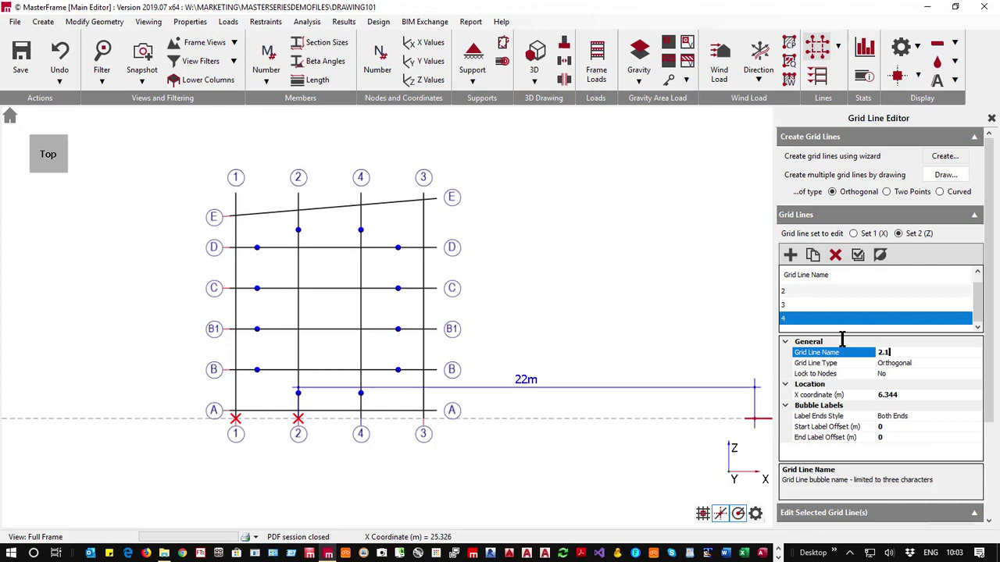
{"action": "left_click", "coordinate": [909, 362]}
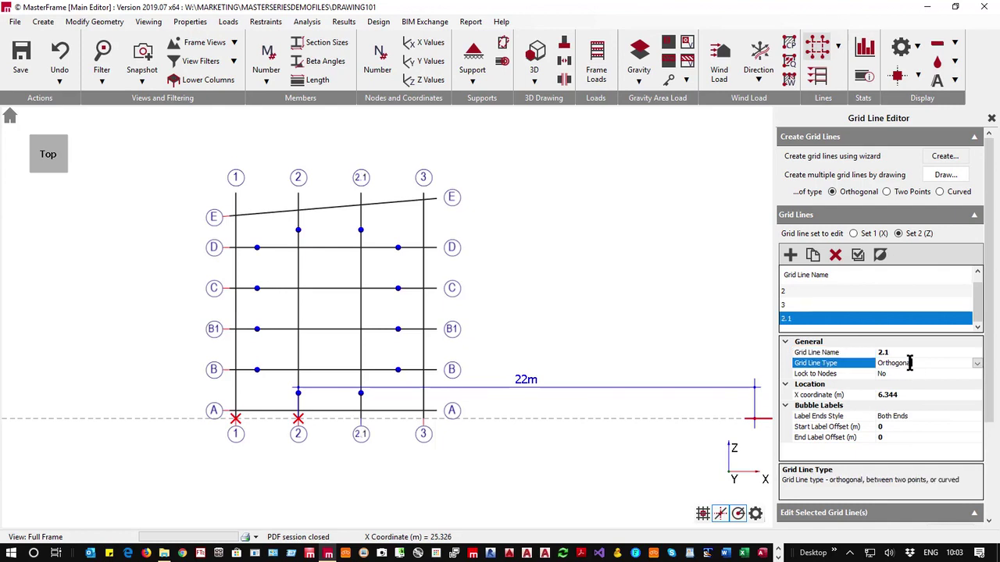
{"action": "left_click", "coordinate": [991, 118]}
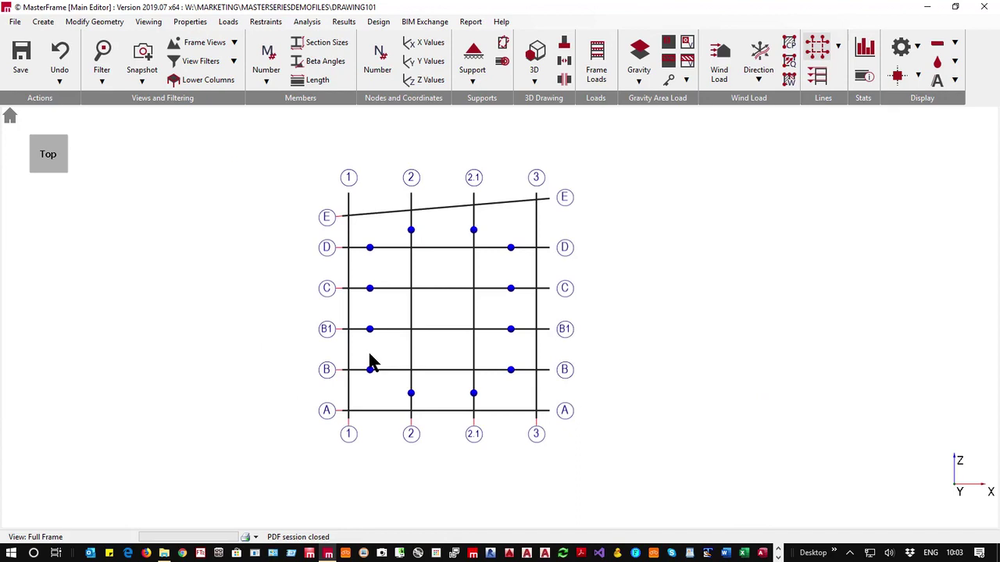
- Delete all the imported GridLines members, leaving the grid lines themselves out of the selection
{"action": "left_click", "coordinate": [94, 21]}
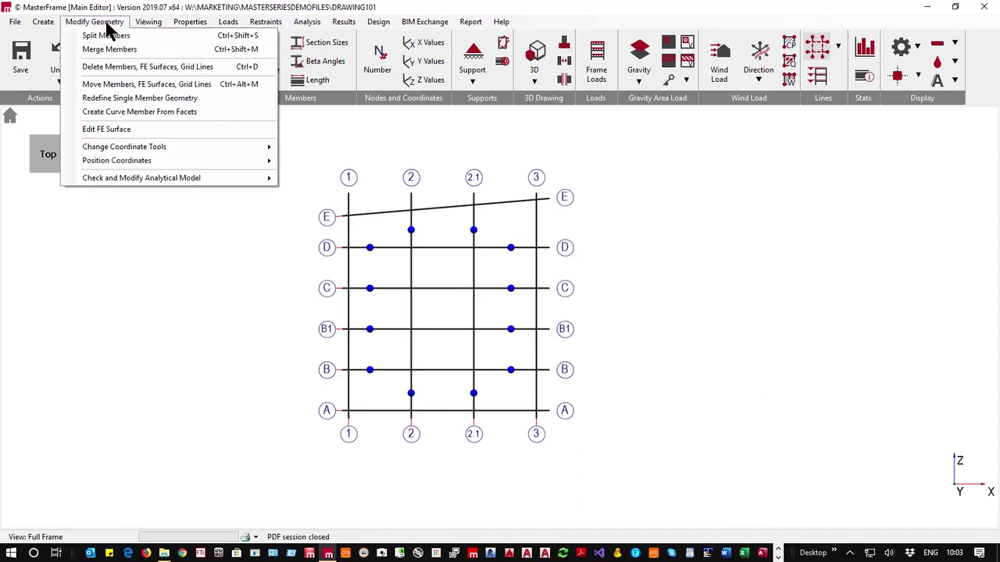
{"action": "left_click", "coordinate": [109, 66]}
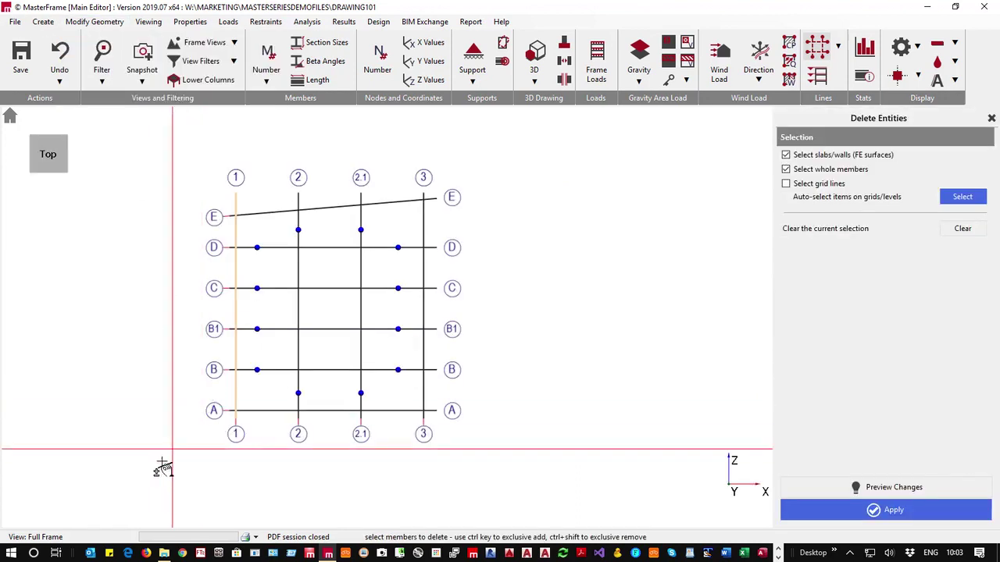
{"action": "left_click_drag", "start_coordinate": [155, 465], "coordinate": [530, 145]}
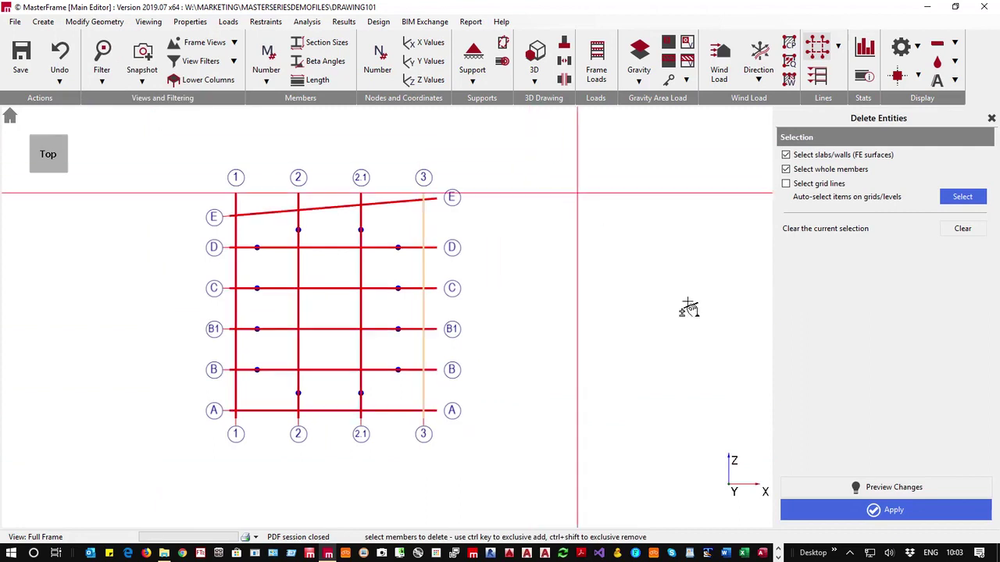
{"action": "left_click", "coordinate": [876, 510]}
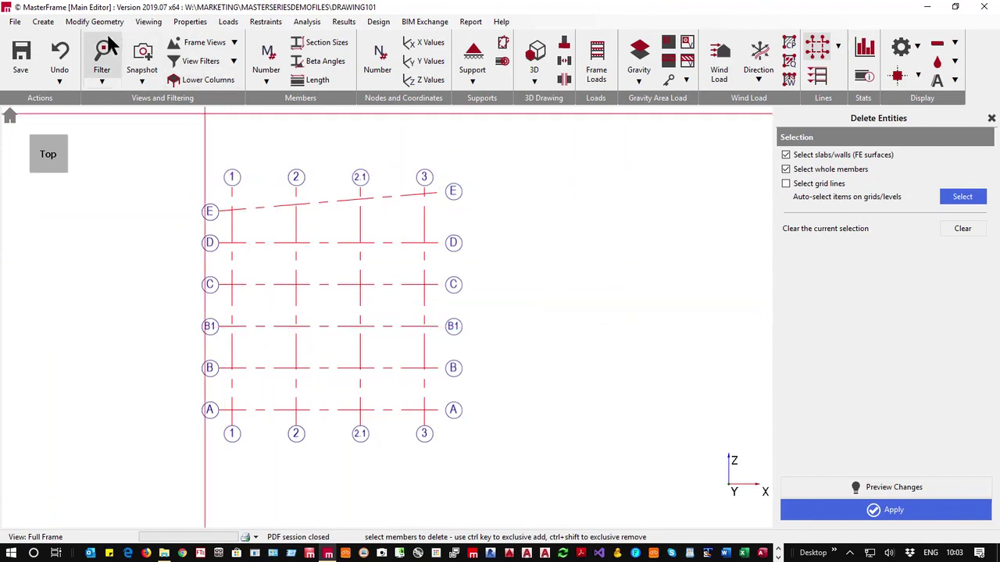
- Filter the view to show only the members of member viewing group 0
{"action": "left_click", "coordinate": [232, 62]}
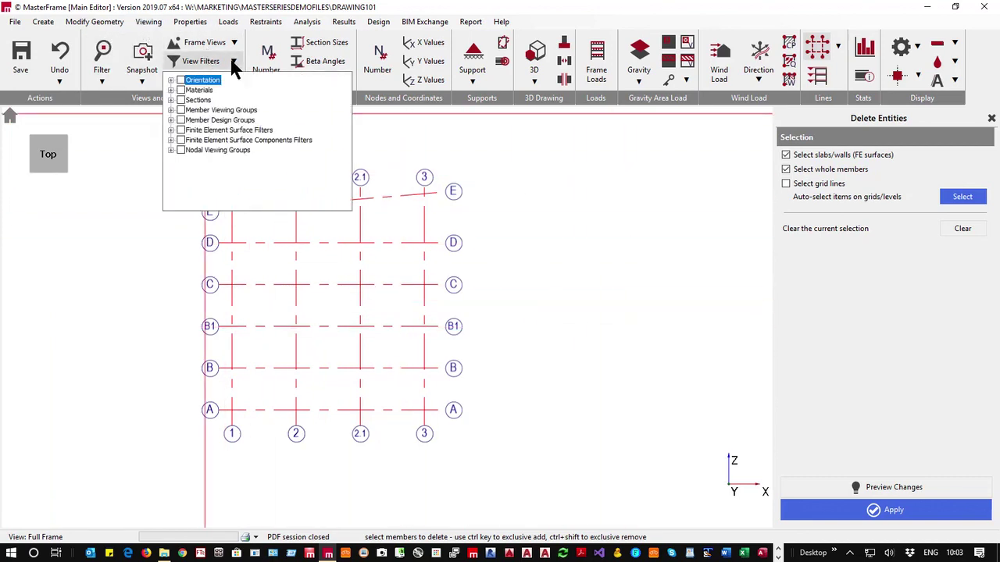
{"action": "left_click", "coordinate": [170, 110]}
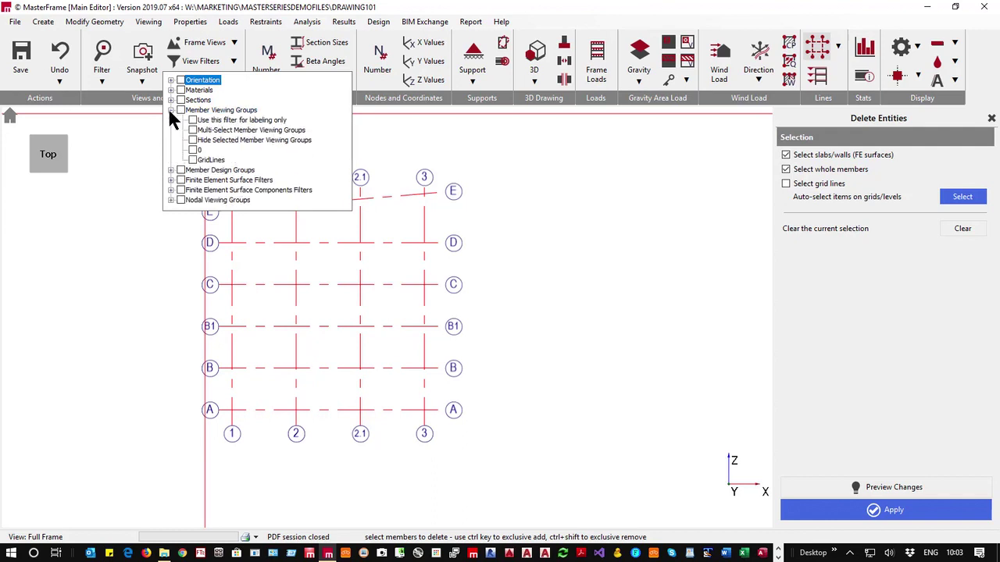
{"action": "left_click", "coordinate": [192, 149]}
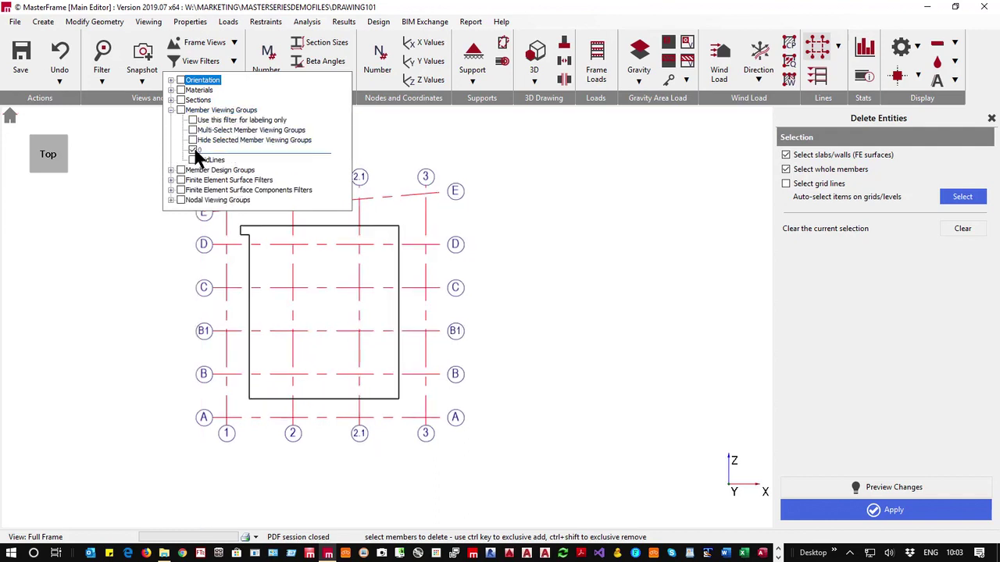
{"action": "left_click", "coordinate": [193, 150]}
{"action": "left_click", "coordinate": [230, 268]}
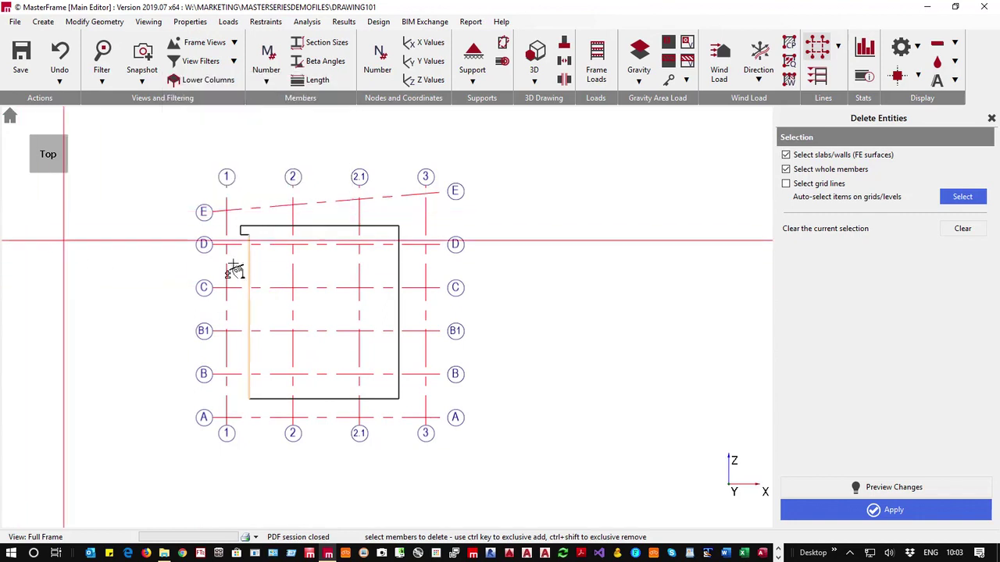
- Switch to an isometric view and bring up the commands for creating new model elements
{"action": "left_click", "coordinate": [63, 174]}
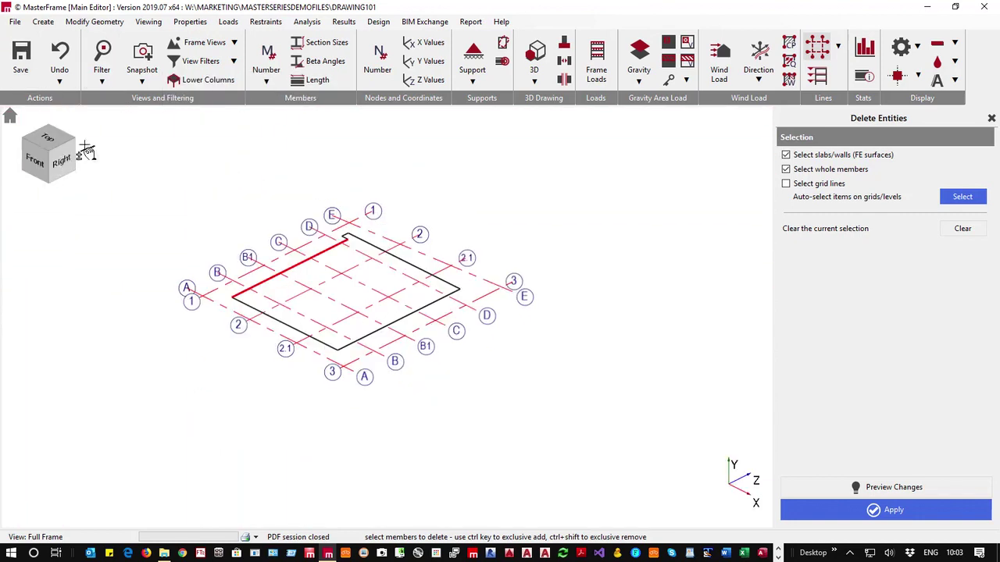
{"action": "left_click", "coordinate": [43, 21]}
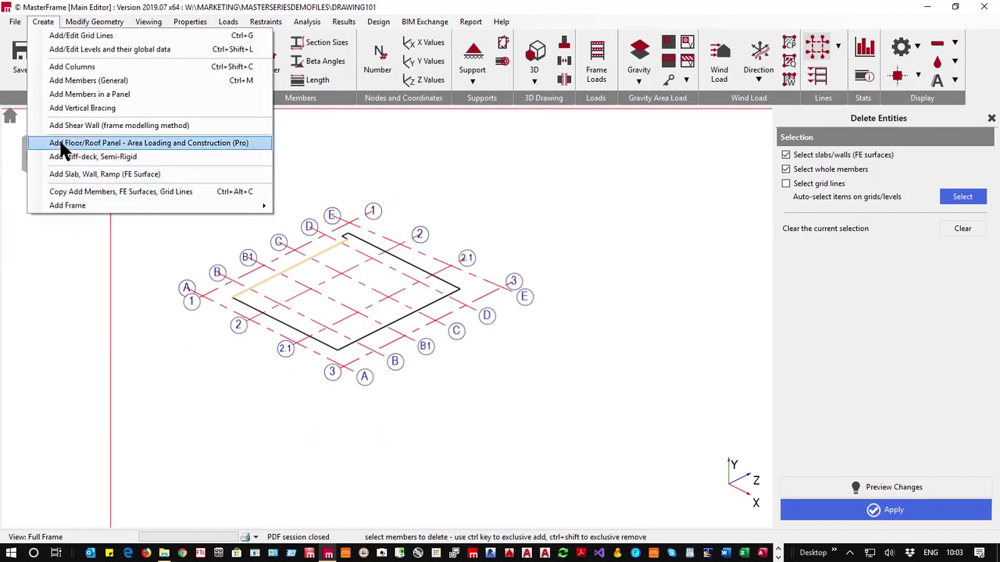